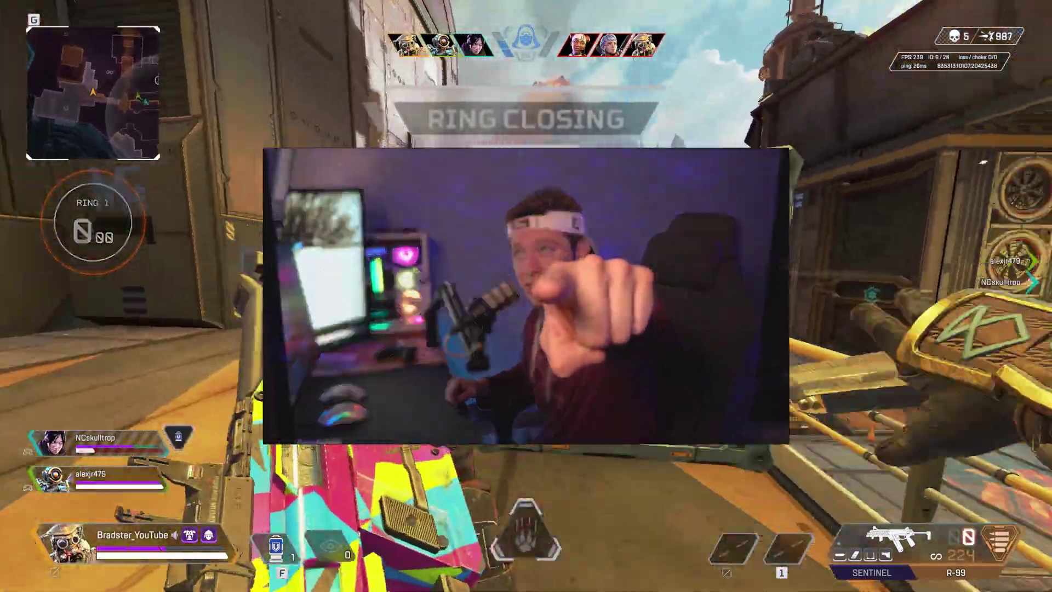
# Swap the equipped weapon in Apex Legends from the R-99 to the Sentinel.
pyautogui.press('1')
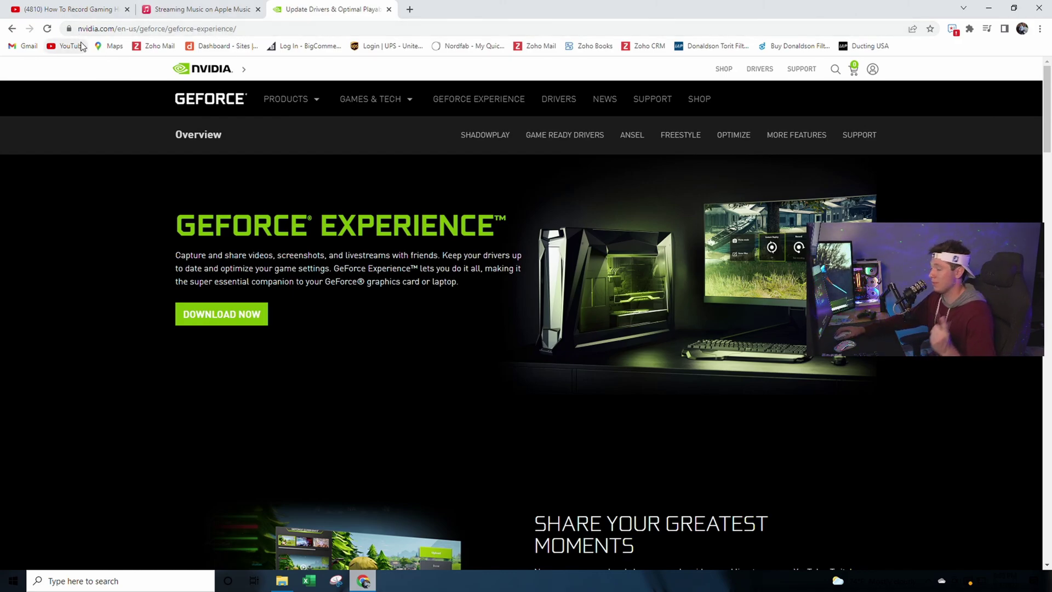
# Download the GeForce Experience installer from NVIDIA's download page.
pyautogui.moveTo(370, 99)
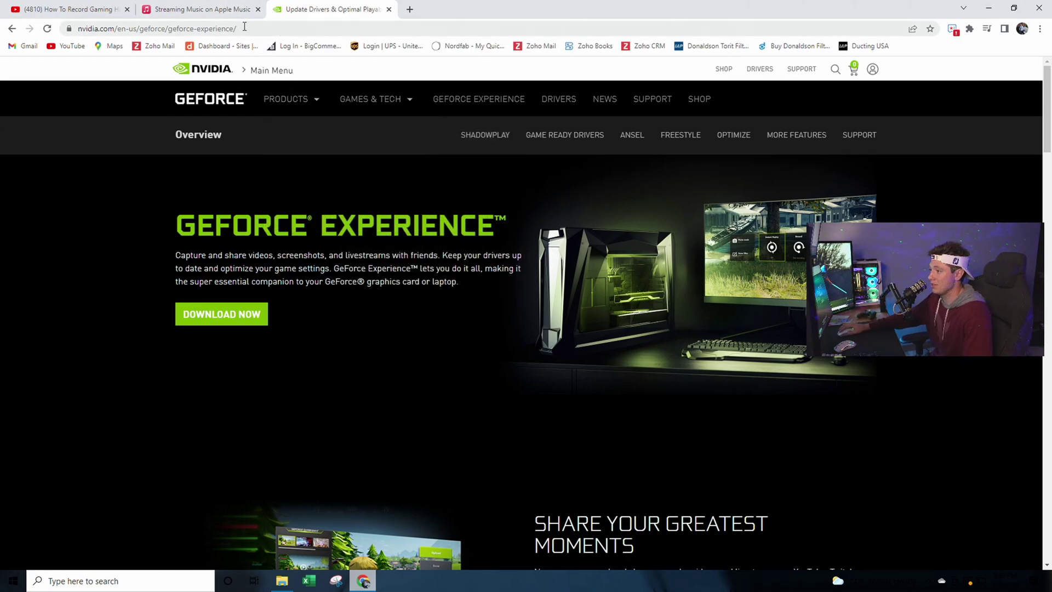
pyautogui.click(243, 322)
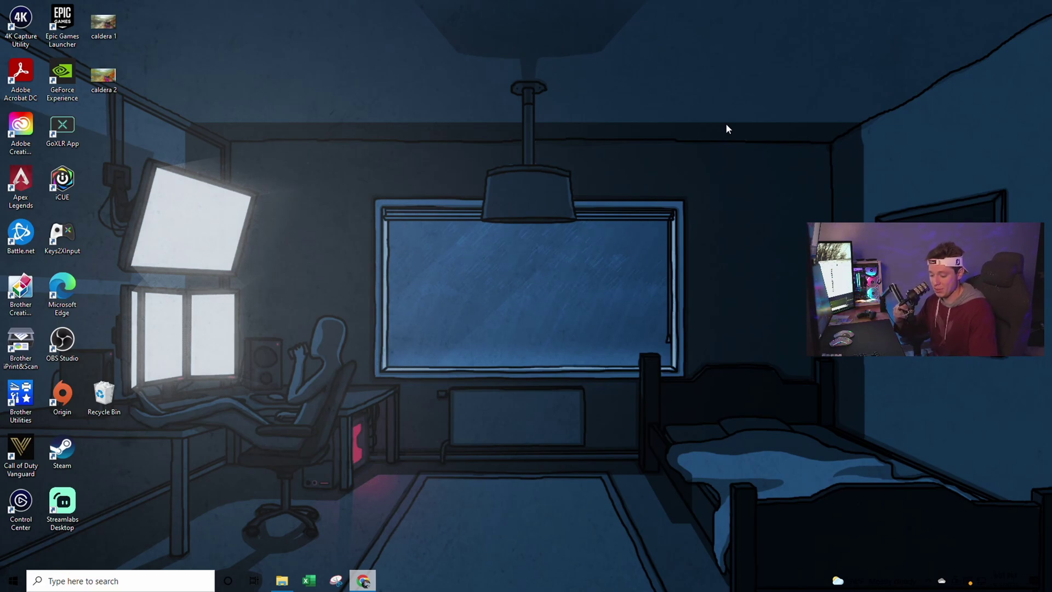
# Bring up the overlay with Alt+Z and scroll down its Settings home list.
pyautogui.hotkey('alt', 'z')
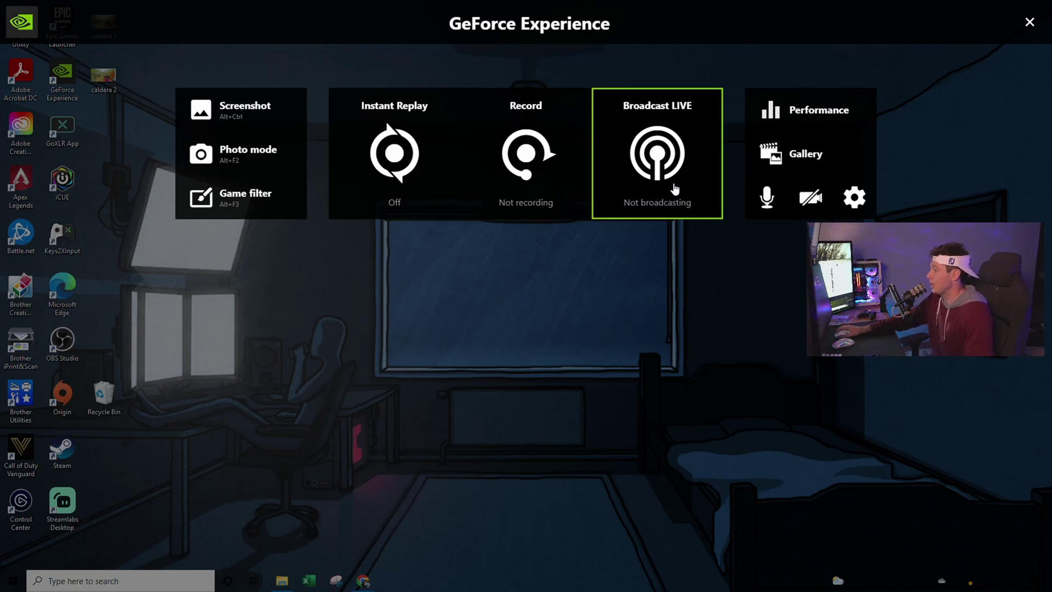
pyautogui.click(859, 200)
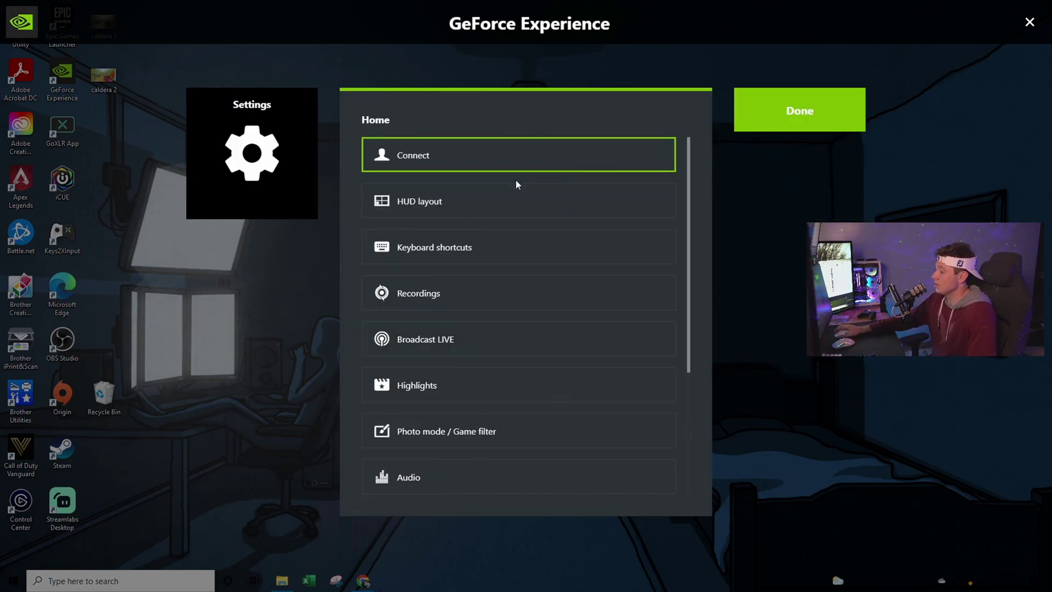
pyautogui.scroll(-3, 518, 185)
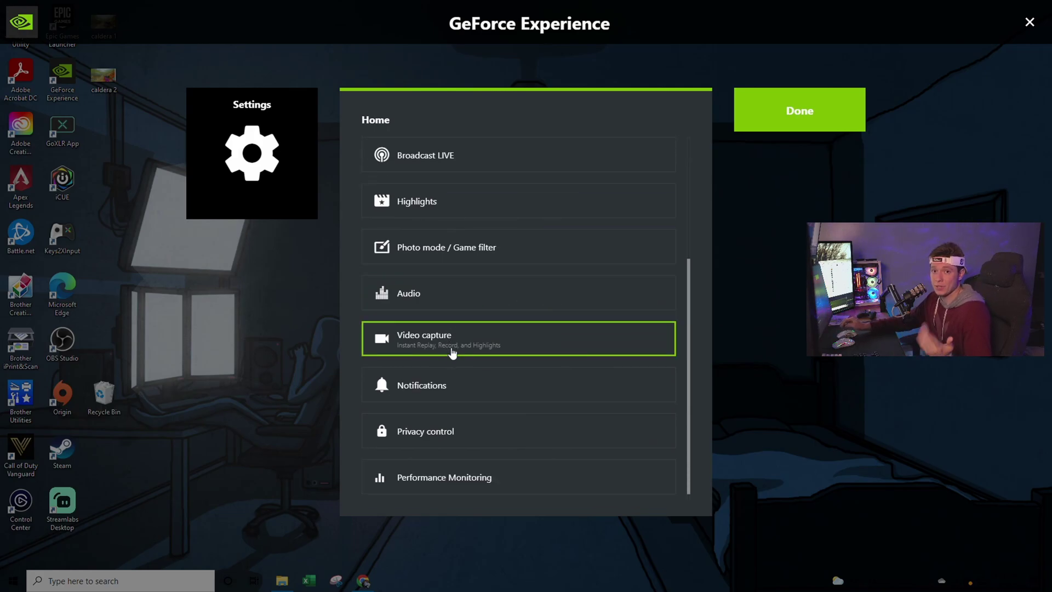
# In Video capture, settle the Instant Replay length at 30 seconds after trying 1 minute and 1:15.
pyautogui.click(453, 343)
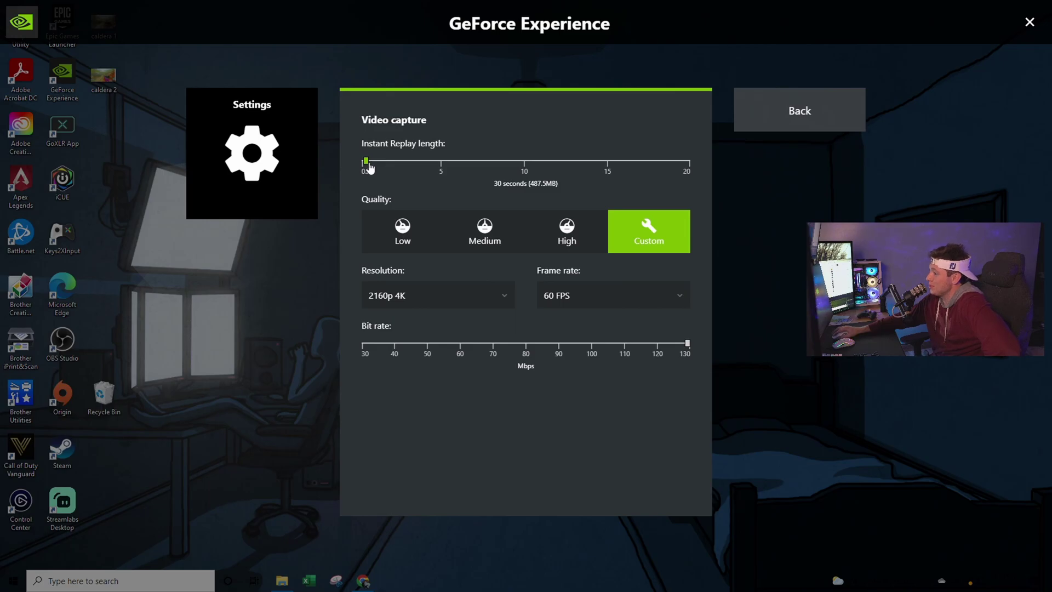
pyautogui.moveTo(369, 166); pyautogui.dragTo(382, 168)
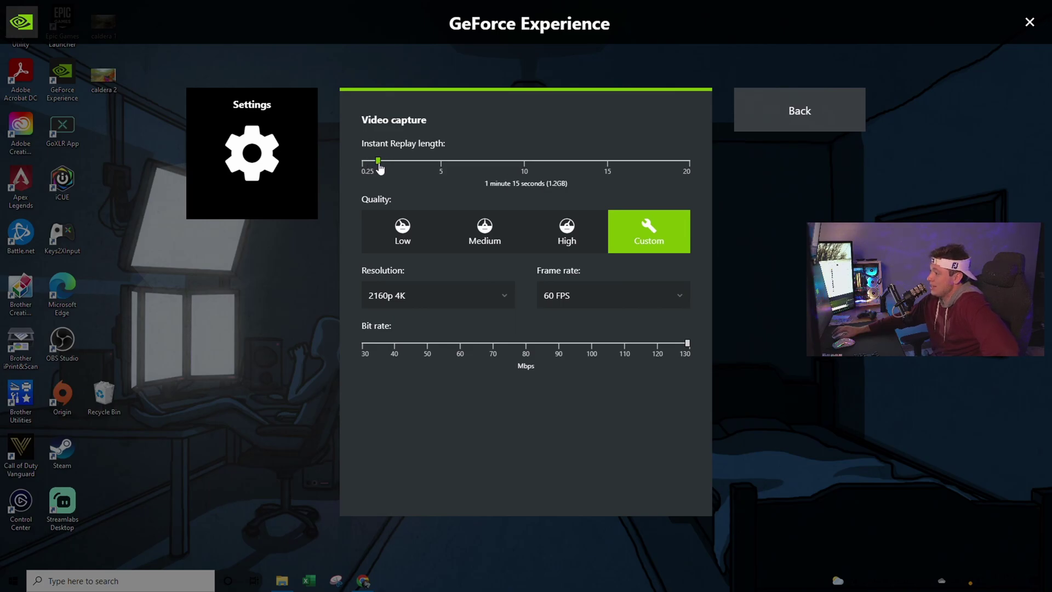
pyautogui.moveTo(377, 164); pyautogui.dragTo(375, 165)
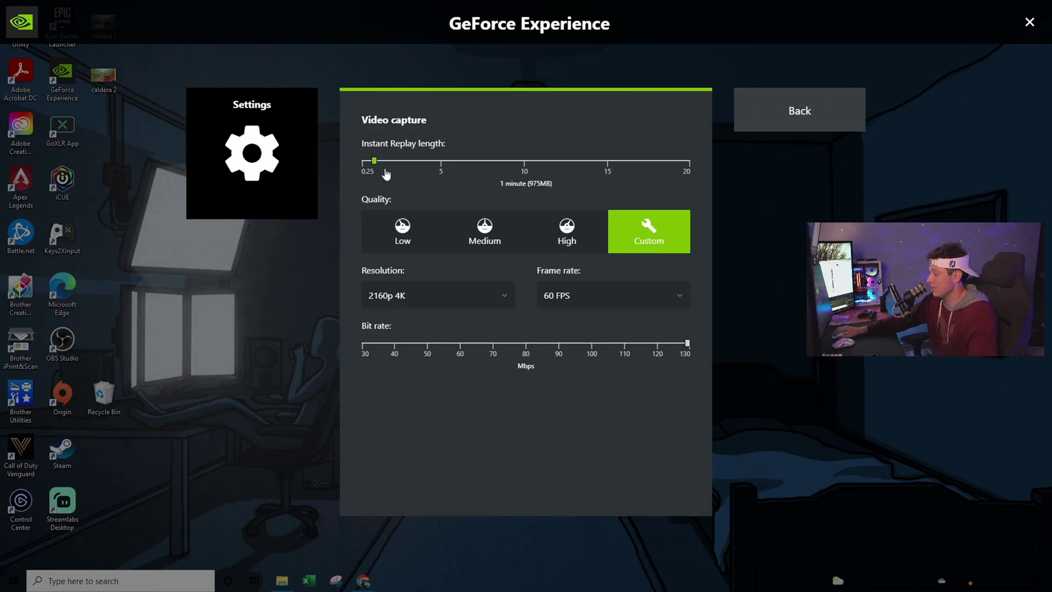
pyautogui.moveTo(374, 164); pyautogui.dragTo(367, 164)
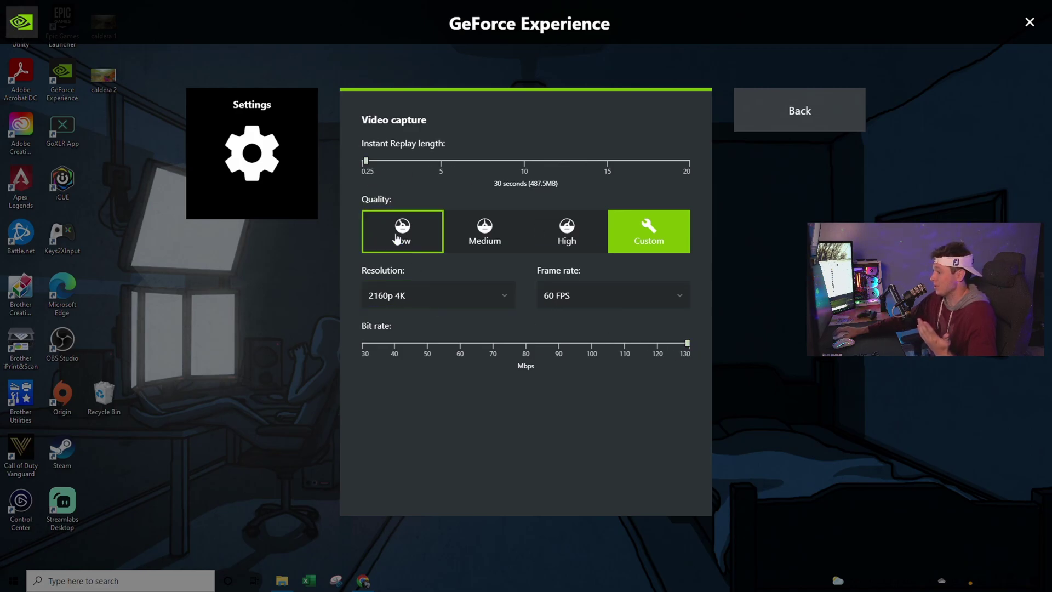
pyautogui.moveTo(369, 167); pyautogui.dragTo(377, 174)
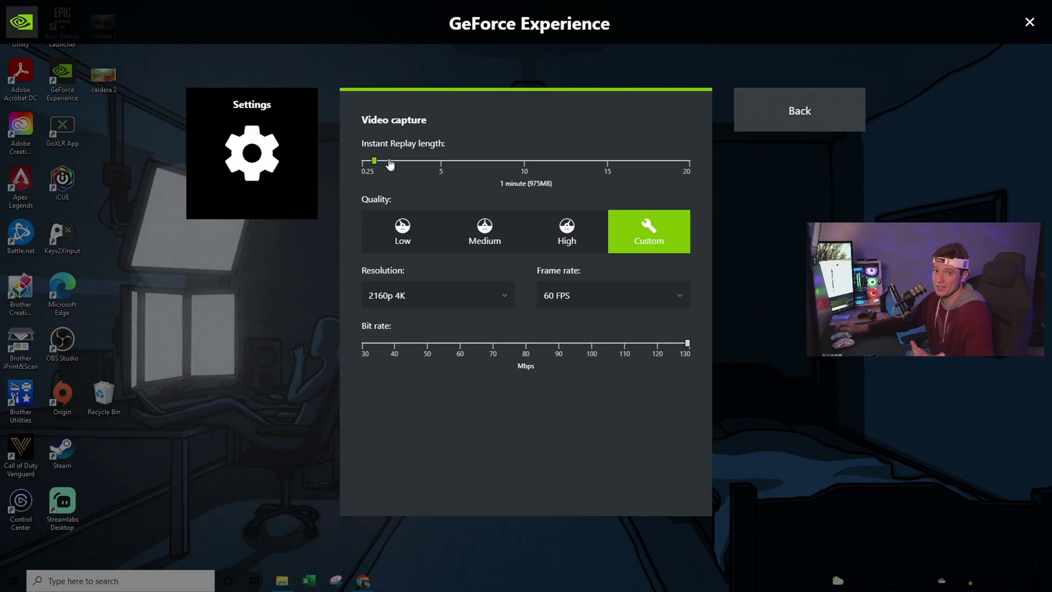
pyautogui.click(369, 165)
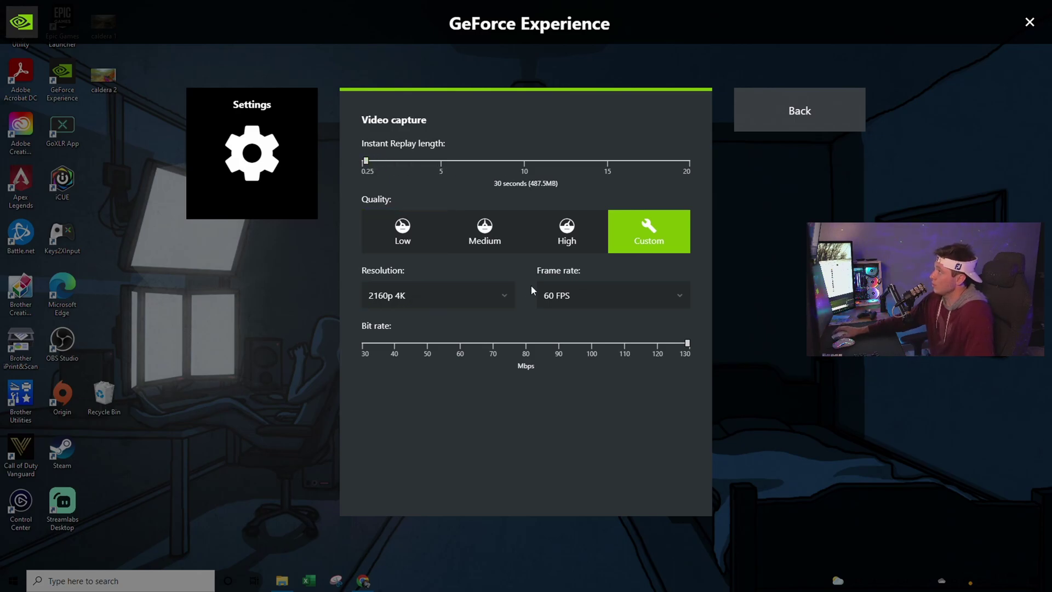
# Try 4320p 8K, then 2160p 4K recording resolution with bit rate at 130 Mbps.
pyautogui.click(422, 299)
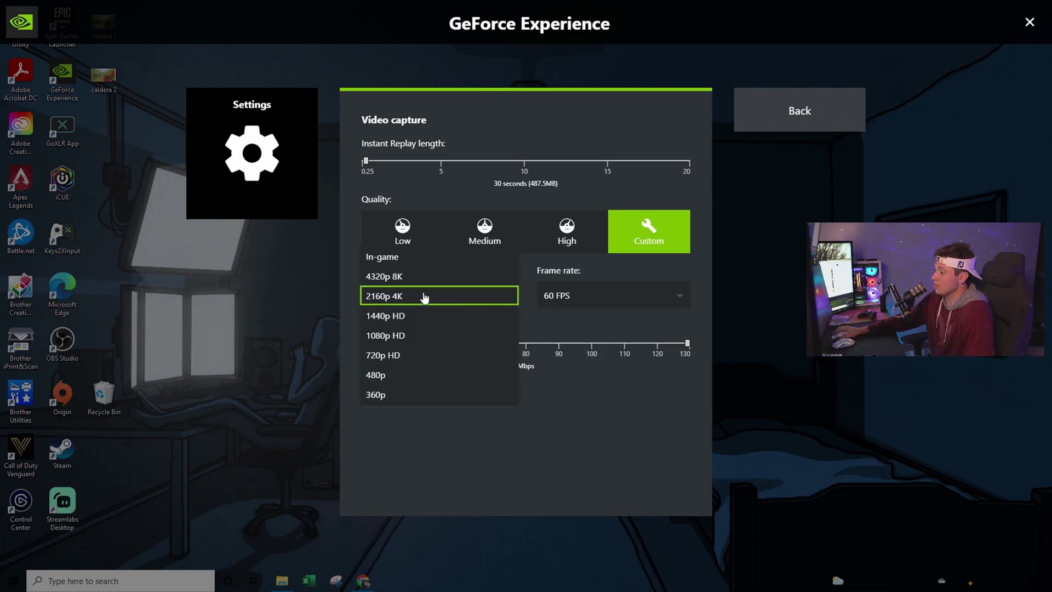
pyautogui.click(386, 279)
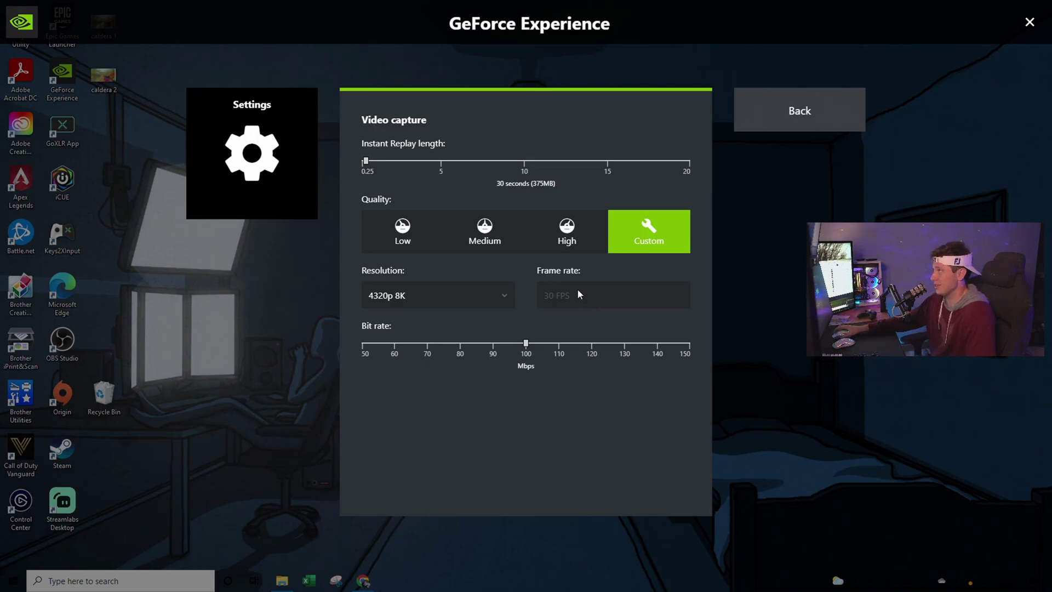
pyautogui.click(425, 301)
pyautogui.click(387, 315)
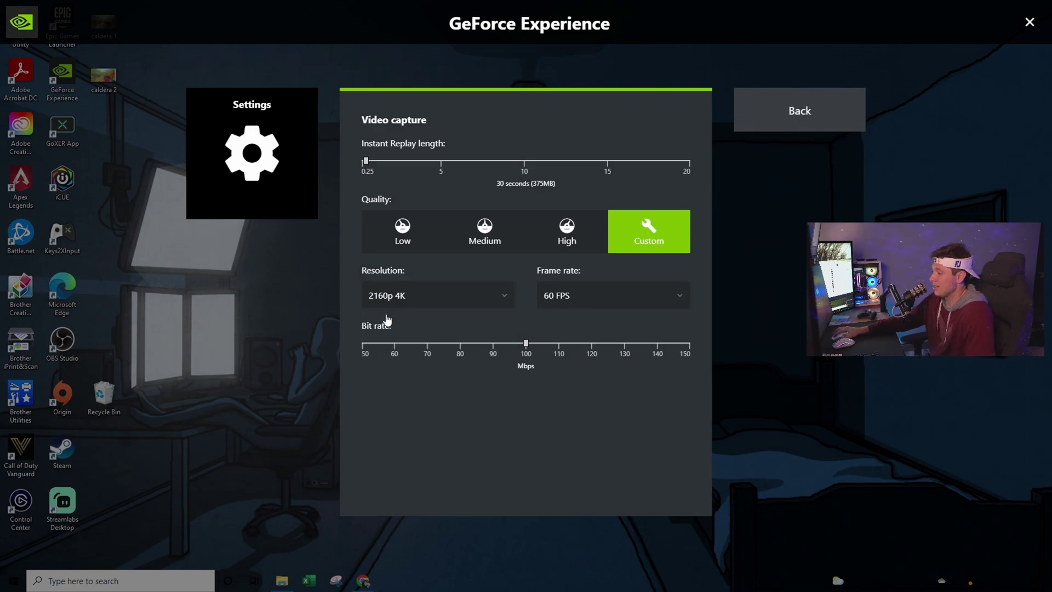
pyautogui.moveTo(526, 344); pyautogui.dragTo(694, 346)
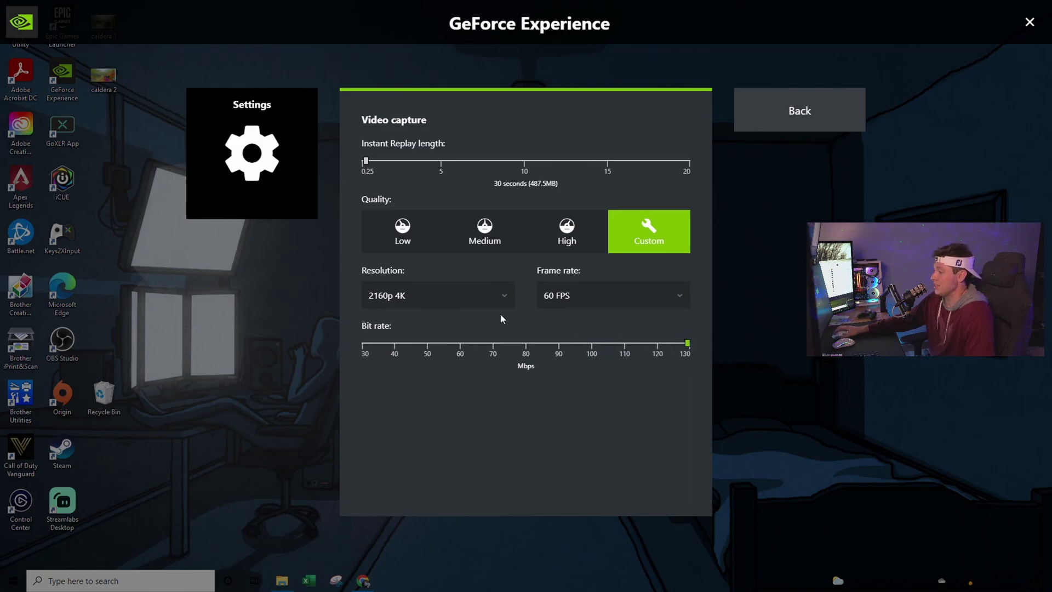
# Try 1440p HD at 20 and 50 Mbps, then return to 4K at 130 Mbps.
pyautogui.click(452, 299)
pyautogui.click(398, 321)
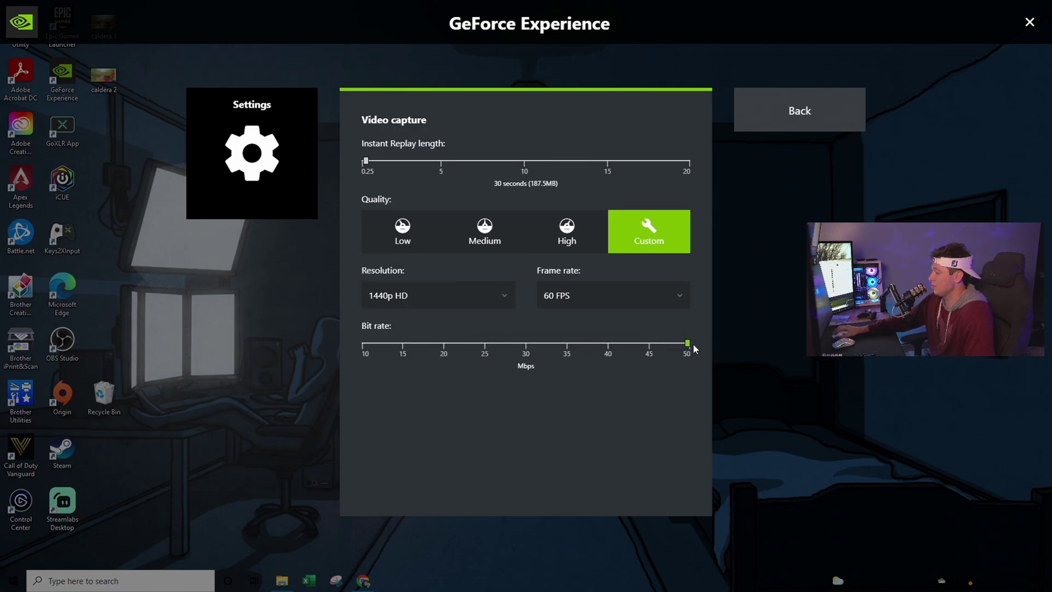
pyautogui.moveTo(690, 344); pyautogui.dragTo(443, 345)
pyautogui.moveTo(548, 353); pyautogui.dragTo(697, 351)
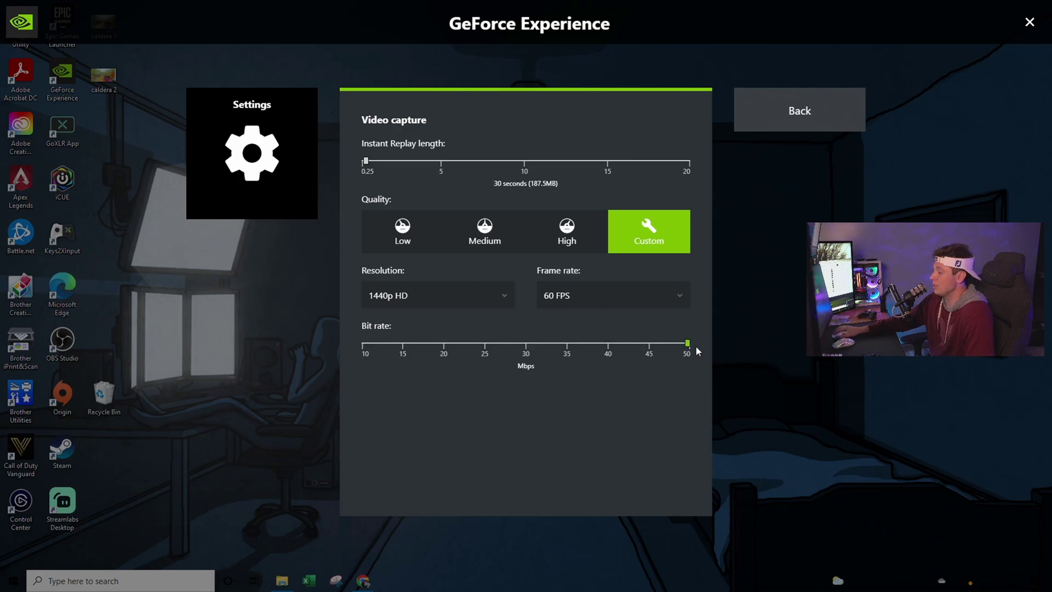
pyautogui.click(428, 301)
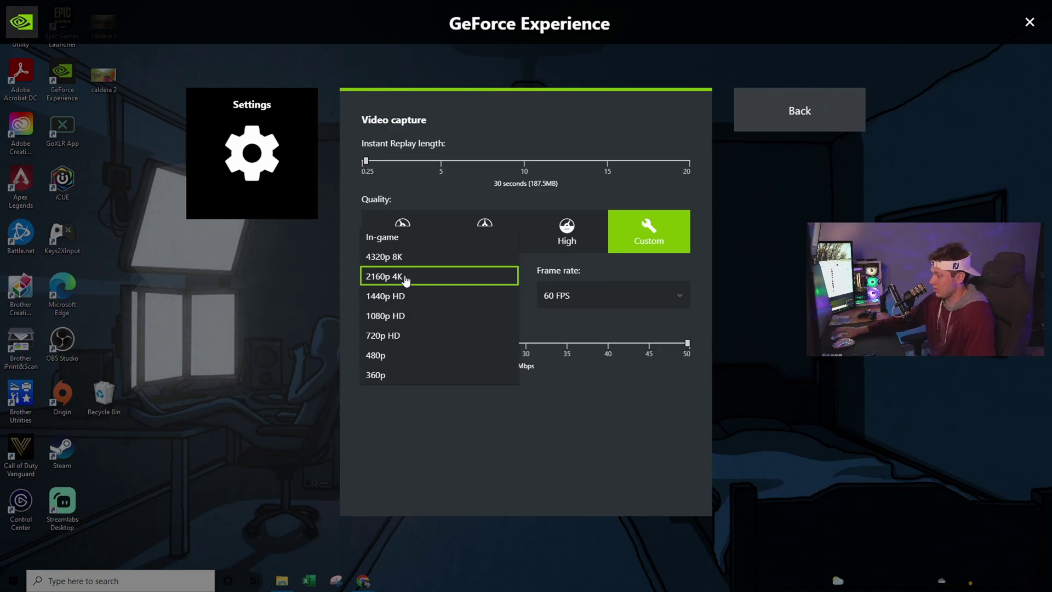
pyautogui.click(431, 277)
pyautogui.moveTo(430, 344); pyautogui.dragTo(712, 346)
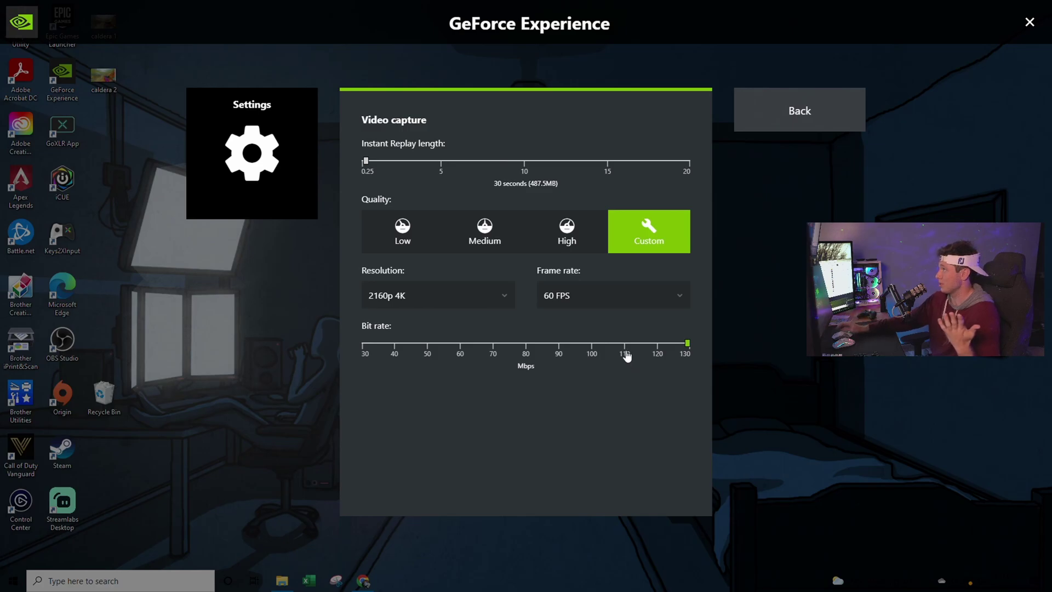
# Try 1080p at 45 Mbps and 720p at 50 Mbps, then settle on 1440p HD.
pyautogui.click(433, 288)
pyautogui.click(379, 357)
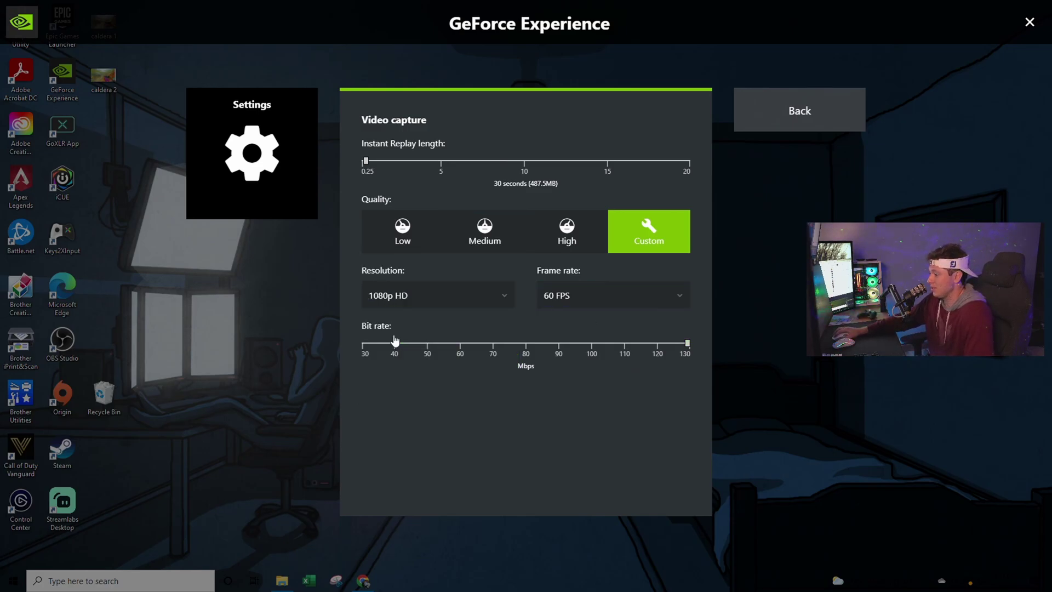
pyautogui.moveTo(688, 344); pyautogui.dragTo(649, 344)
pyautogui.click(405, 297)
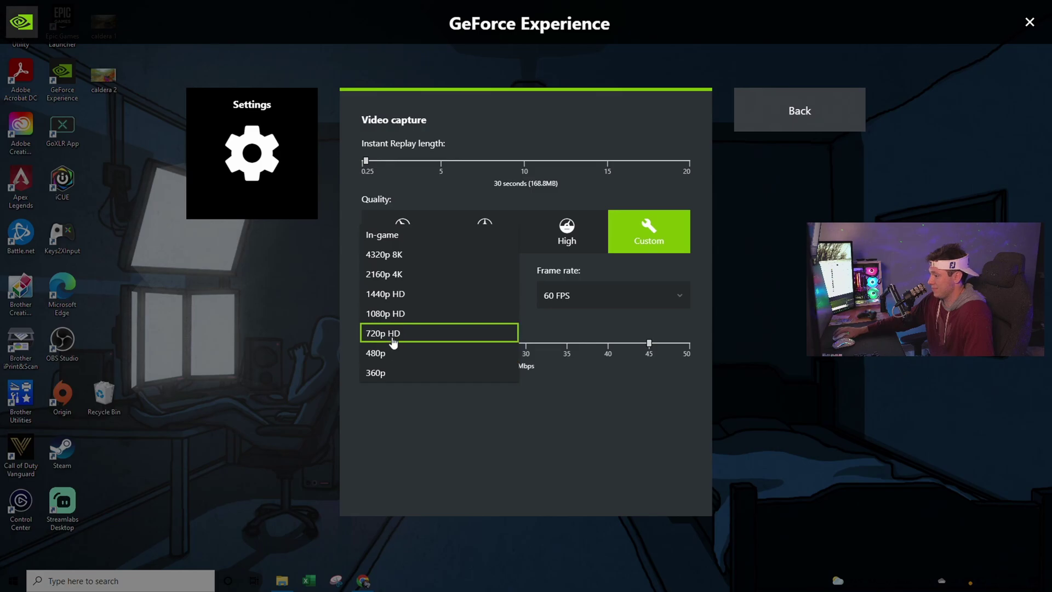
pyautogui.click(405, 331)
pyautogui.click(688, 345)
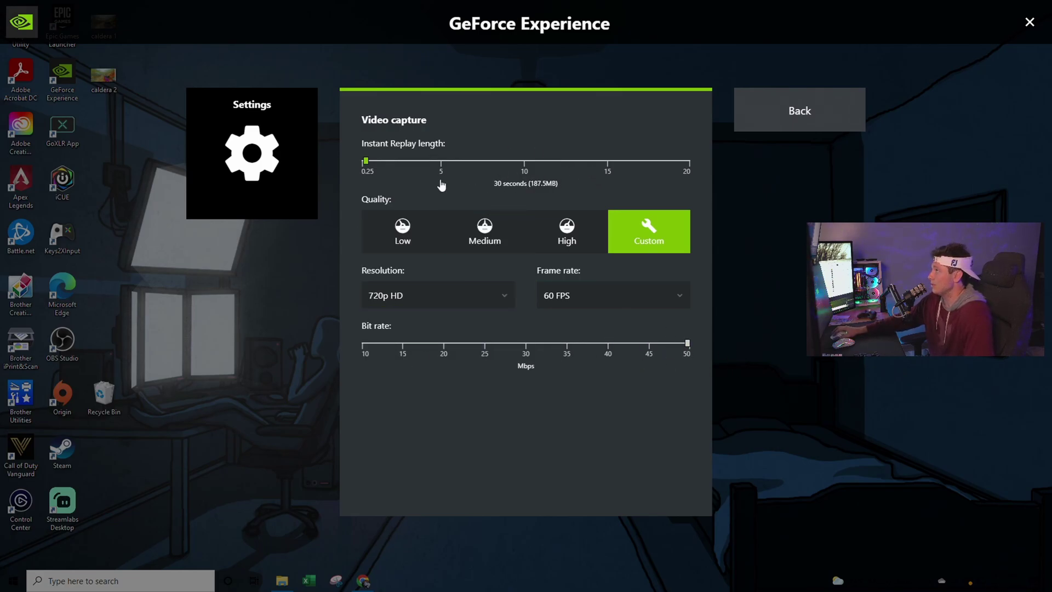
pyautogui.click(428, 297)
pyautogui.click(391, 282)
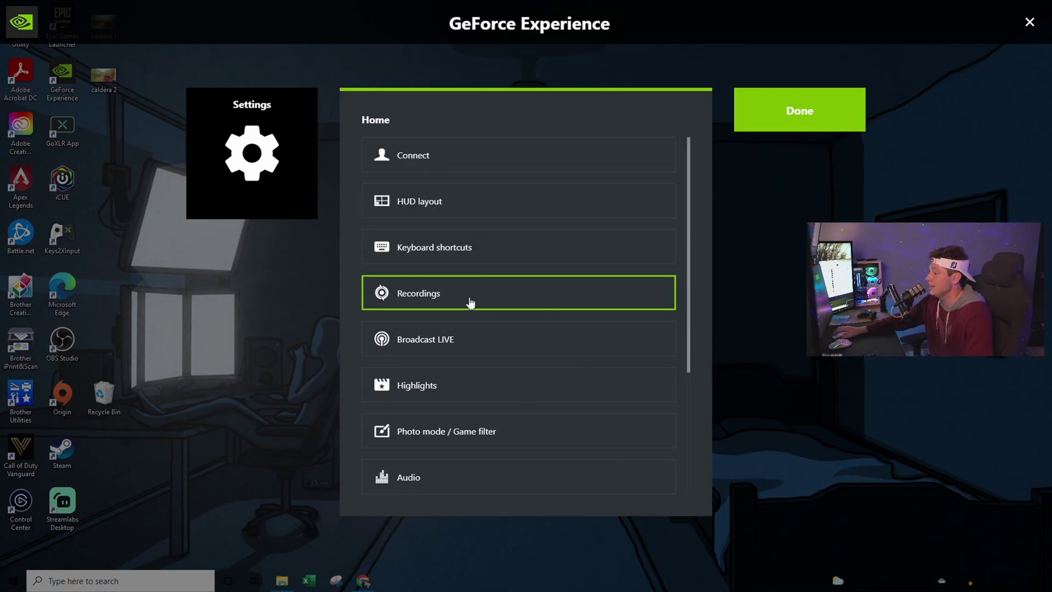
# In Keyboard shortcuts, rebind saving the last 0.5 minutes recorded to Alt+Right.
pyautogui.click(481, 249)
pyautogui.scroll(-3, 422, 264)
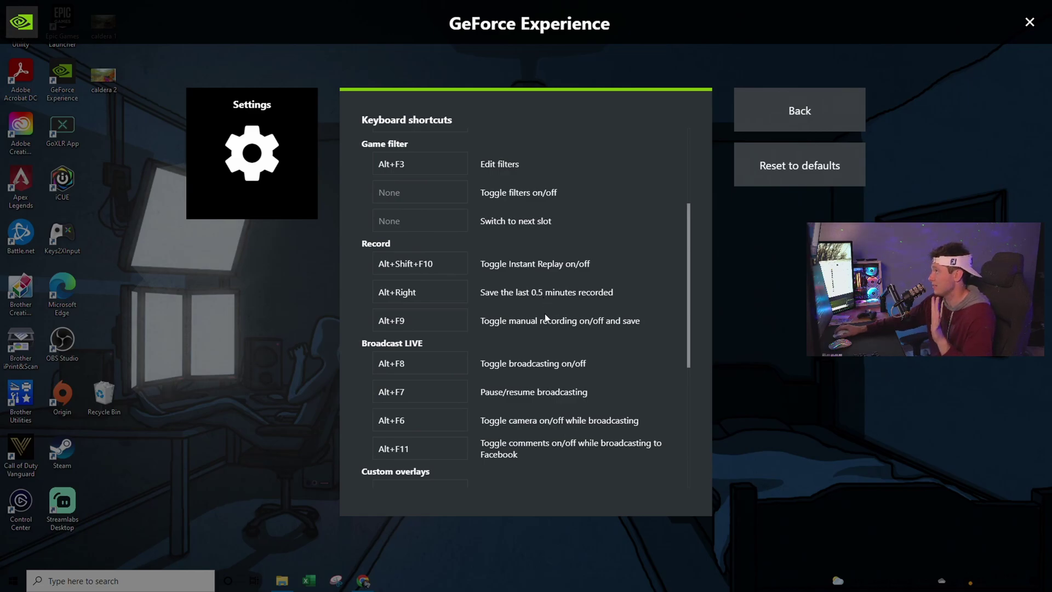
pyautogui.click(427, 296)
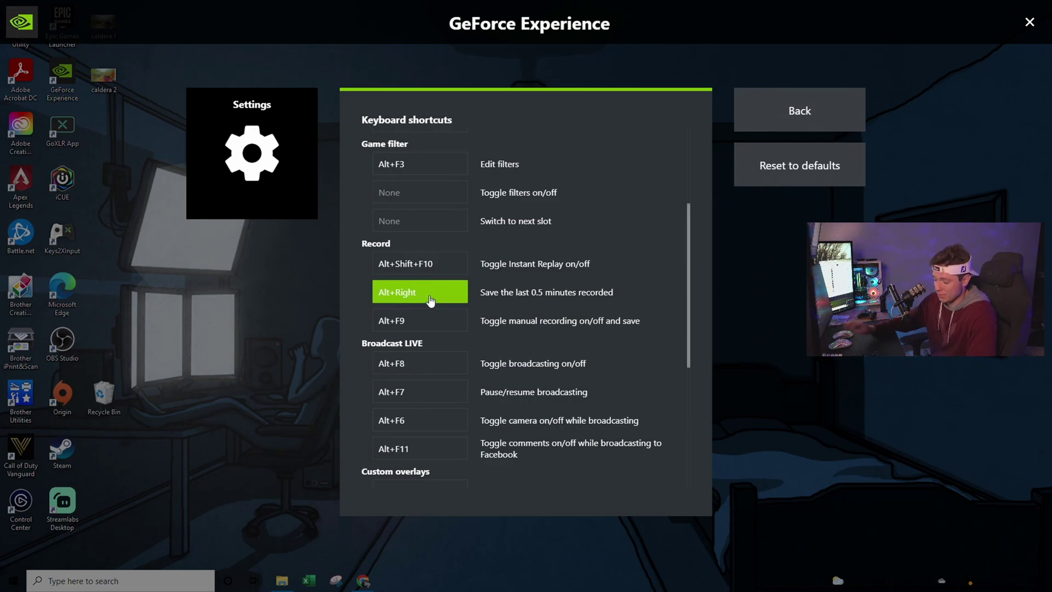
pyautogui.press('BackSpace')
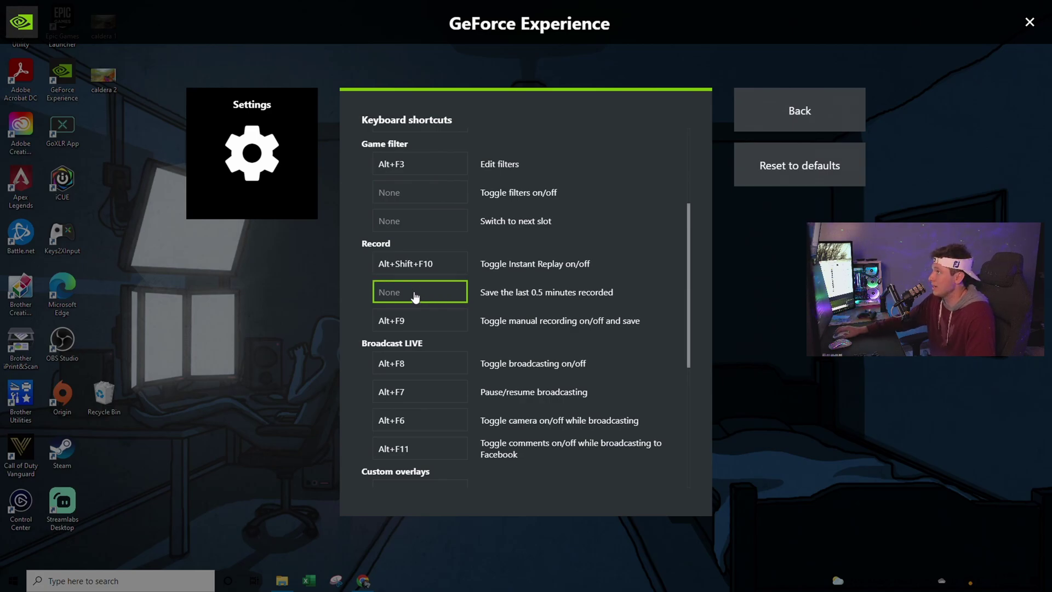
pyautogui.click(415, 296)
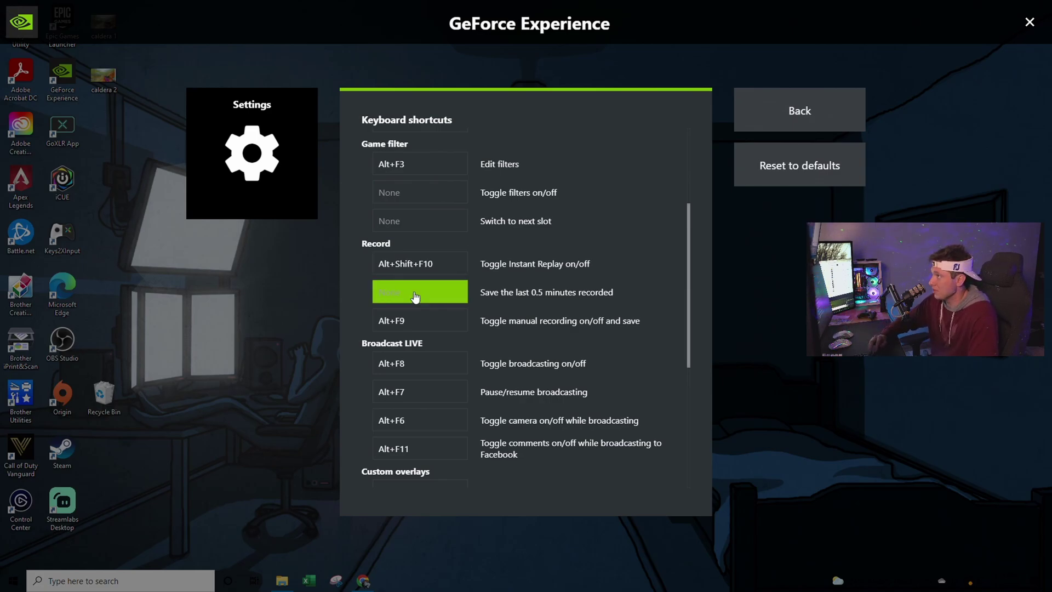
pyautogui.hotkey('alt', 'Right')
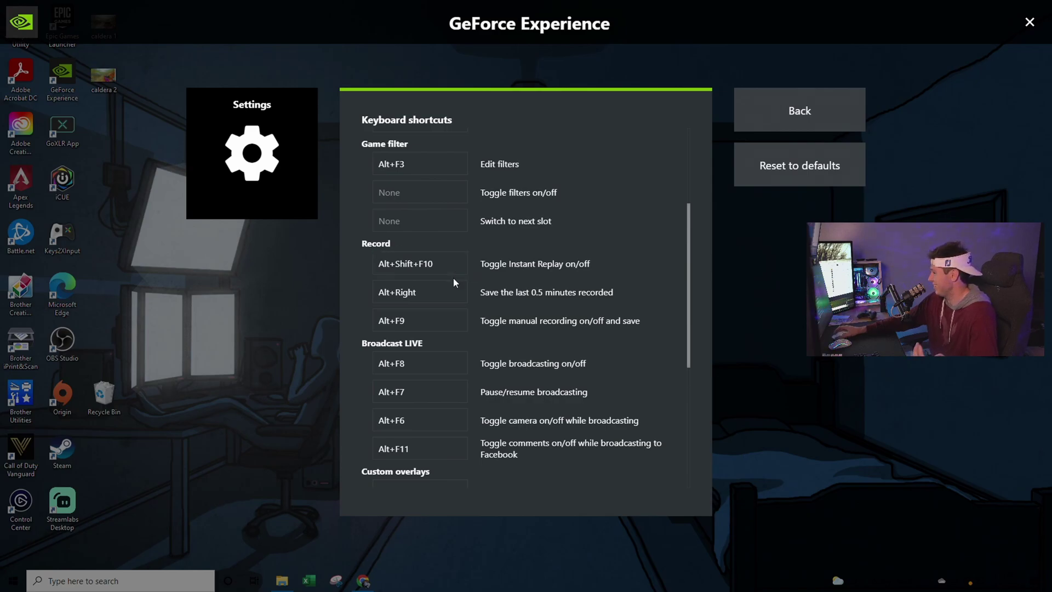
pyautogui.scroll(4, 450, 268)
pyautogui.scroll(-5, 445, 279)
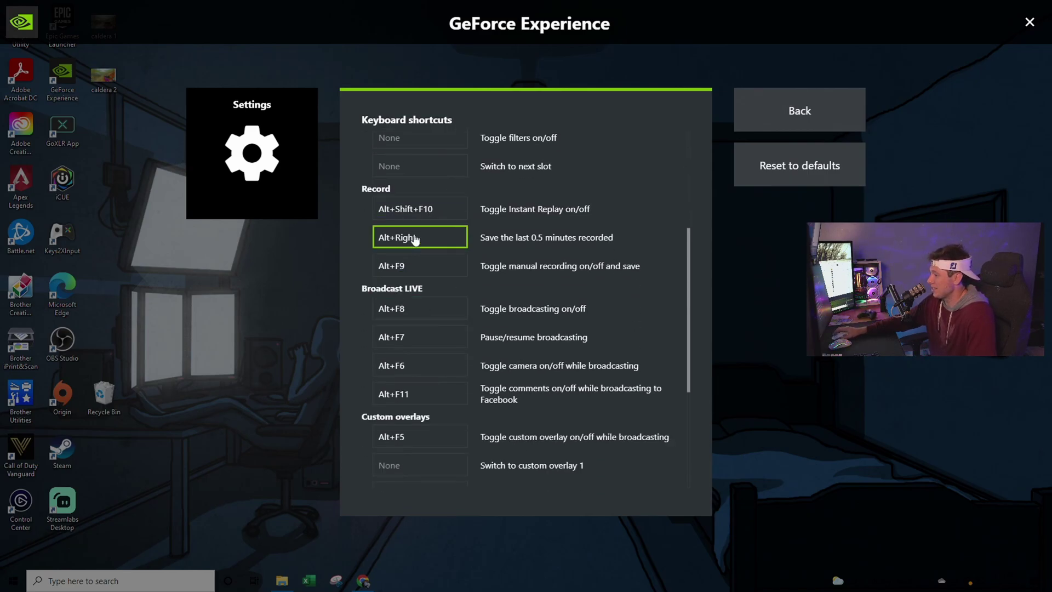
pyautogui.scroll(4, 416, 280)
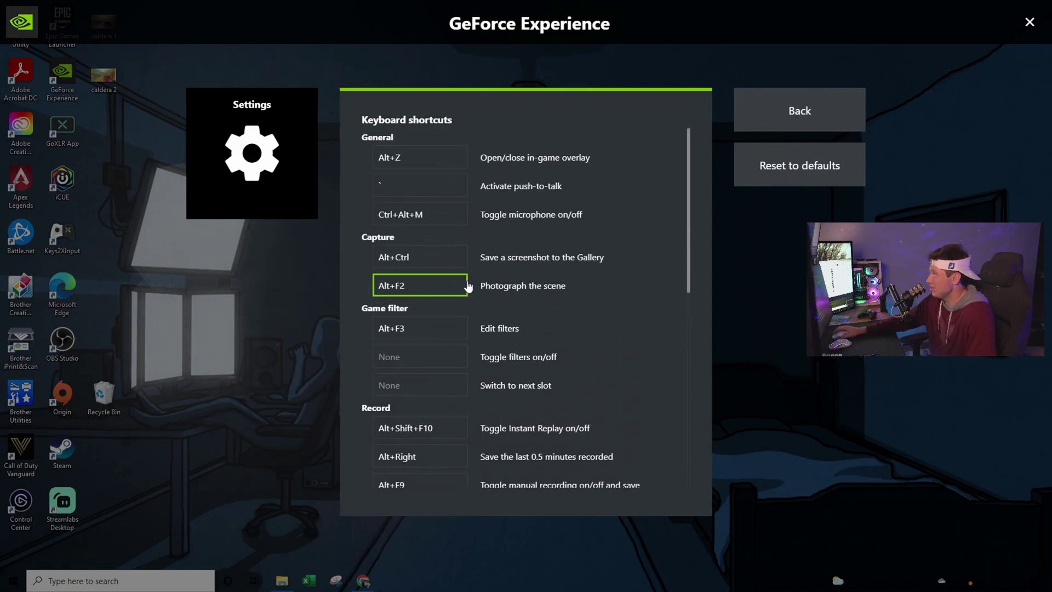
# Review the Recordings temporary-file and Videos save locations, then go back to the settings list.
pyautogui.click(803, 116)
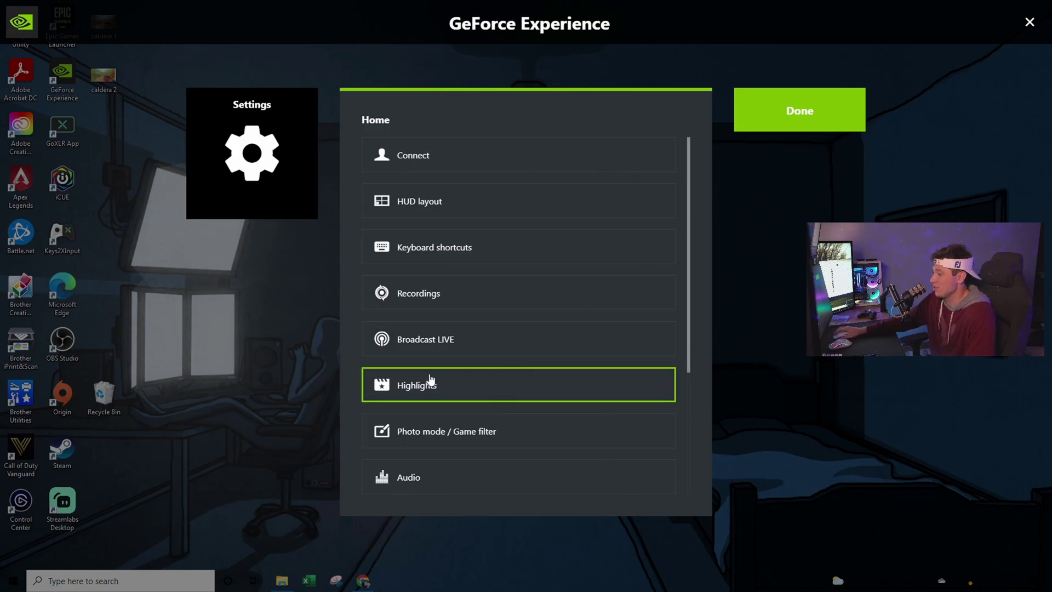
pyautogui.scroll(-2, 435, 382)
pyautogui.scroll(2, 427, 340)
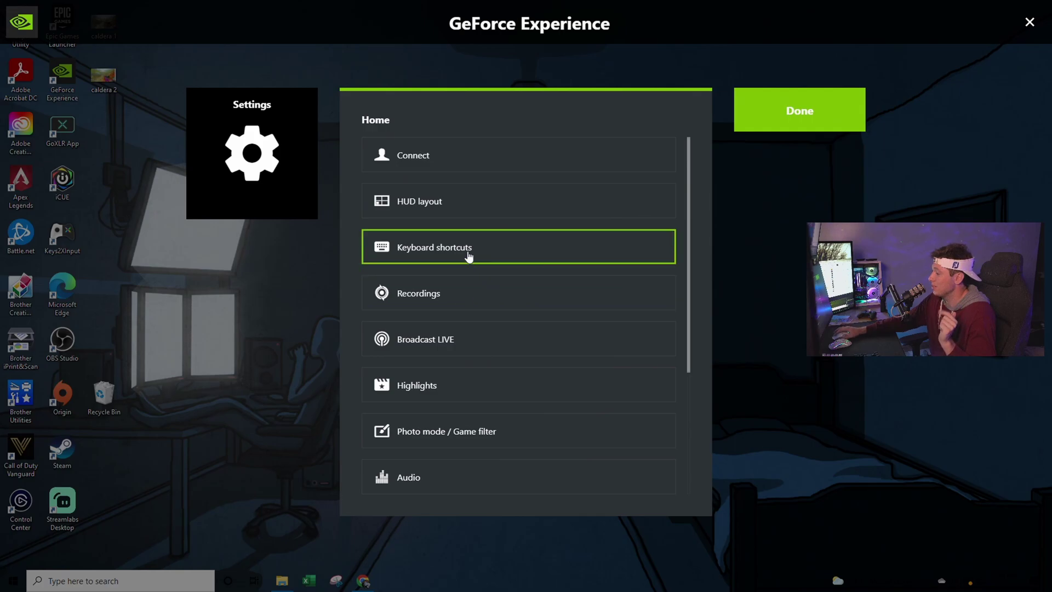
pyautogui.click(421, 294)
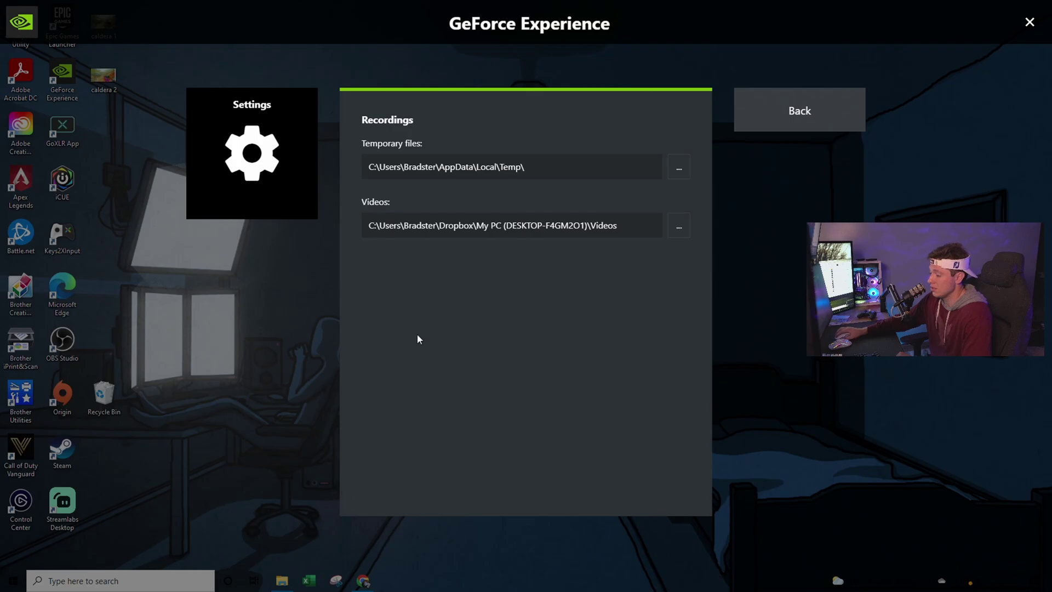
pyautogui.click(863, 113)
pyautogui.click(863, 113)
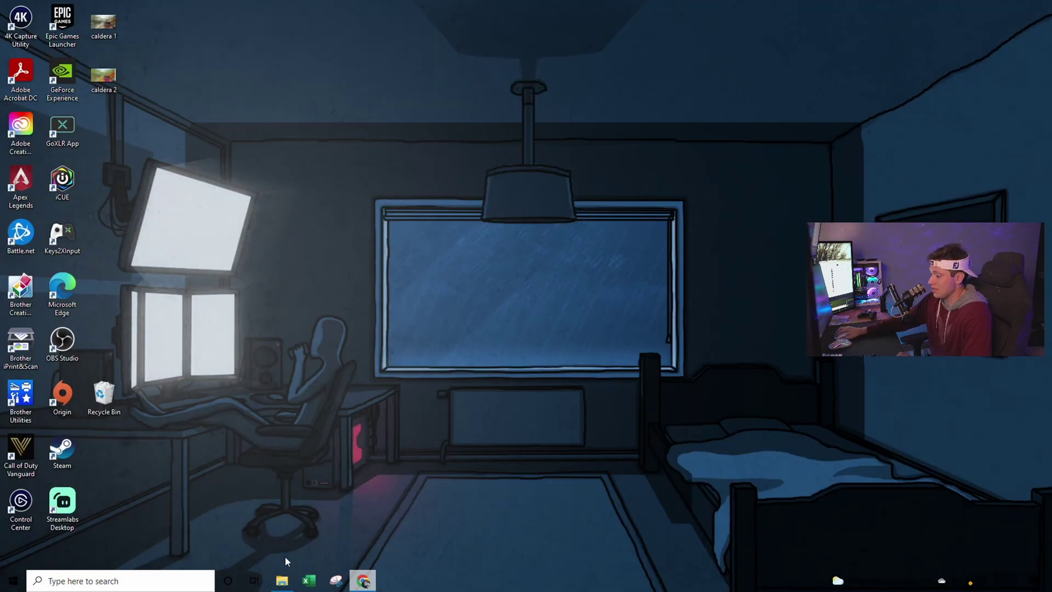
pyautogui.click(281, 581)
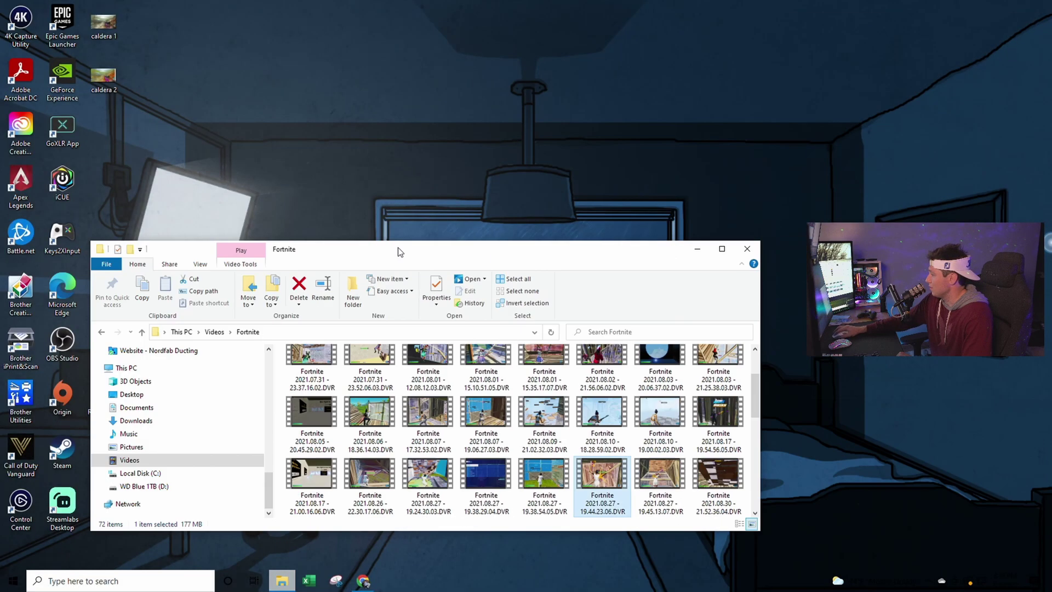
pyautogui.moveTo(398, 248); pyautogui.dragTo(384, 173)
pyautogui.click(194, 372)
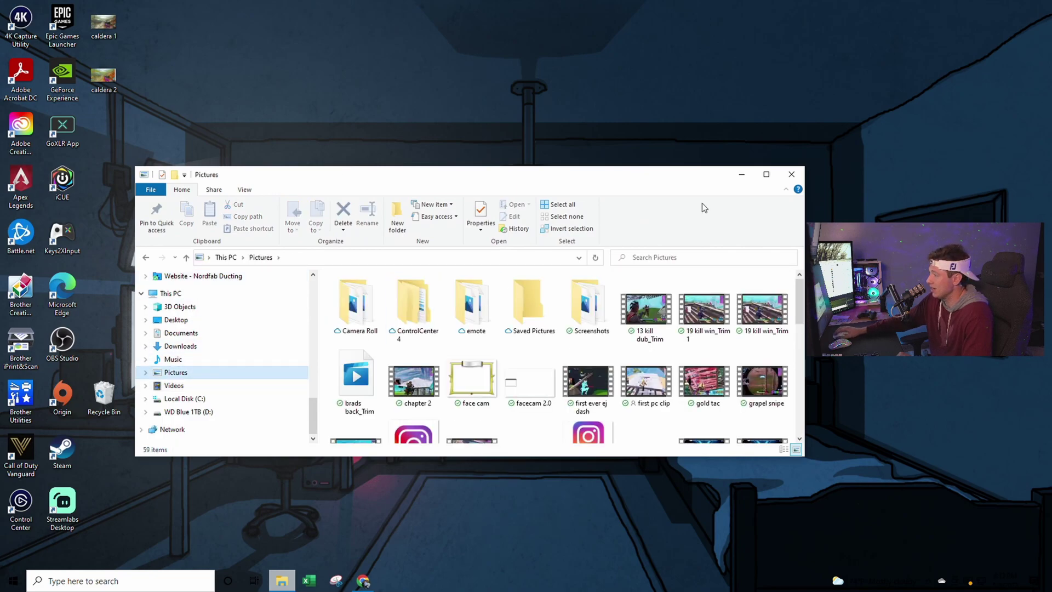
pyautogui.click(767, 174)
pyautogui.click(48, 495)
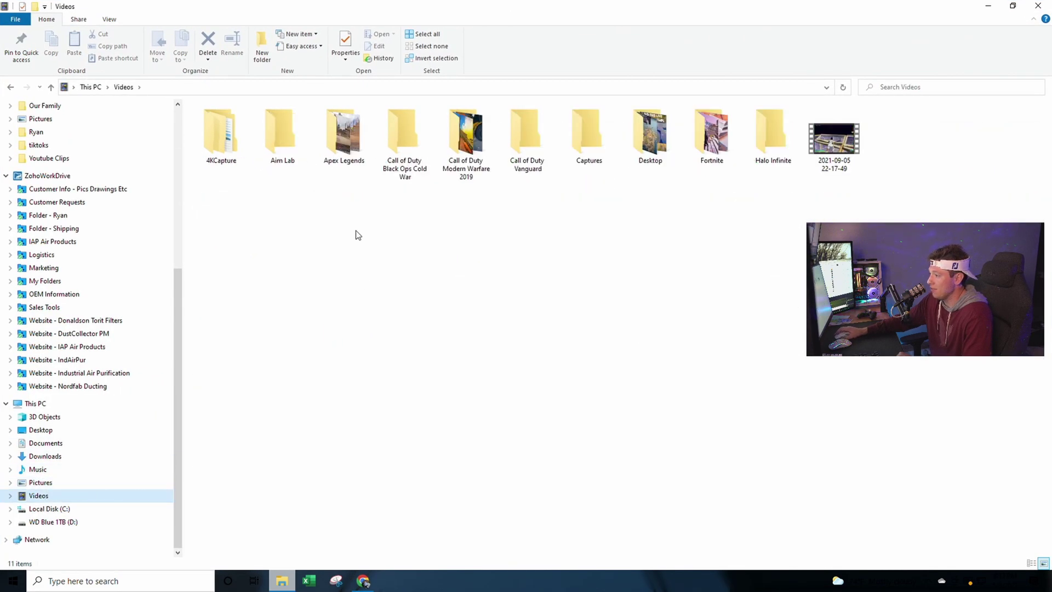
pyautogui.click(1039, 5)
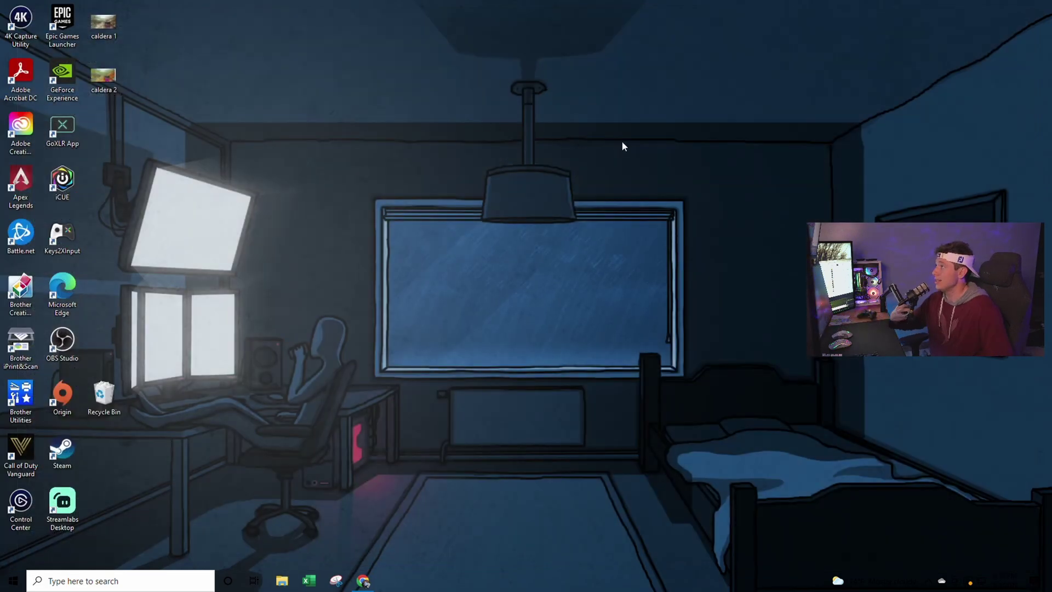